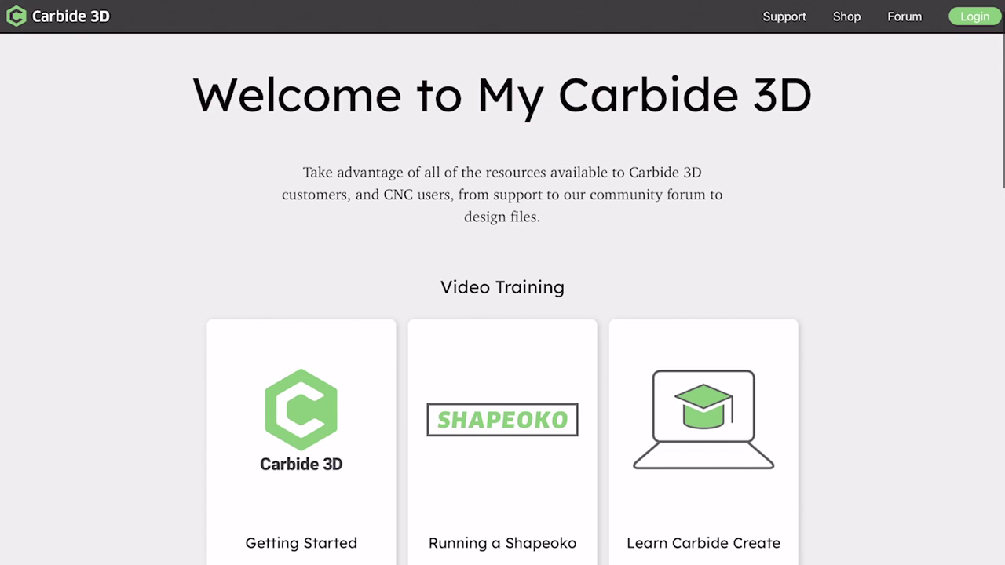
- Scroll past the Video Training and Design Resources cards to reach Support Resources and the Carbide Create Pro License
{"action": "scroll", "coordinate": [502, 282], "scroll_direction": "down", "scroll_amount": 6}
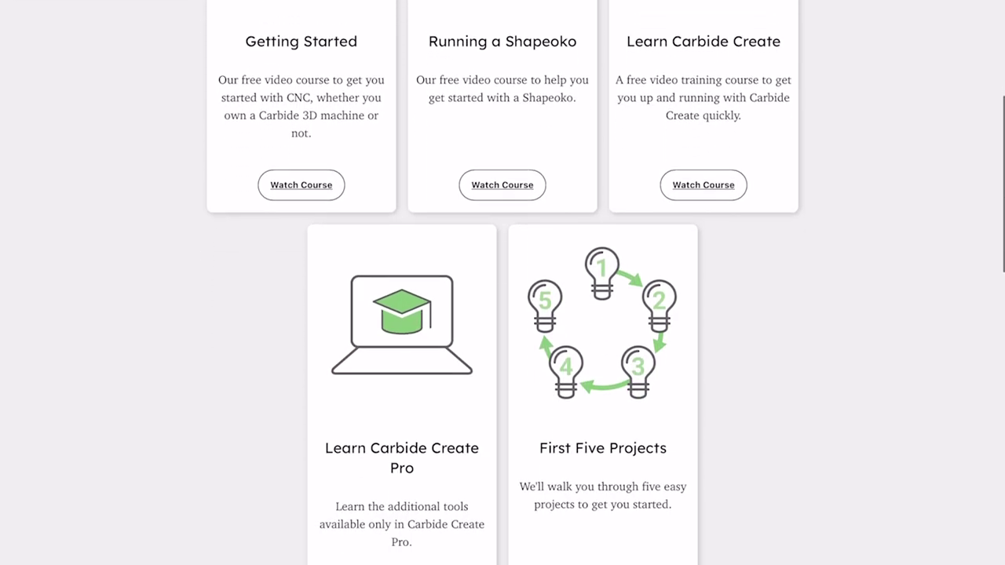
{"action": "scroll", "coordinate": [502, 282], "scroll_direction": "down", "scroll_amount": 5}
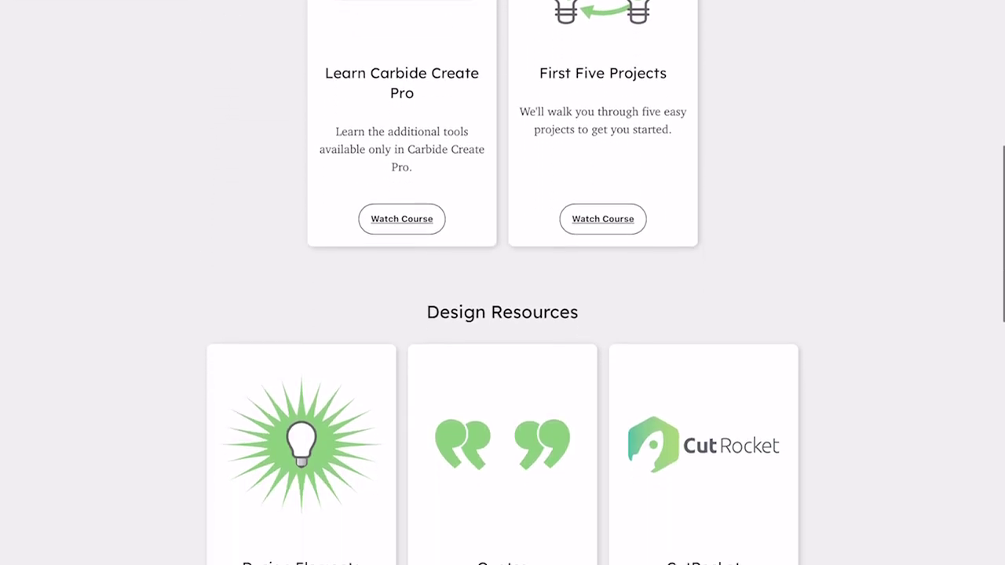
{"action": "scroll", "coordinate": [502, 282], "scroll_direction": "down", "scroll_amount": 7}
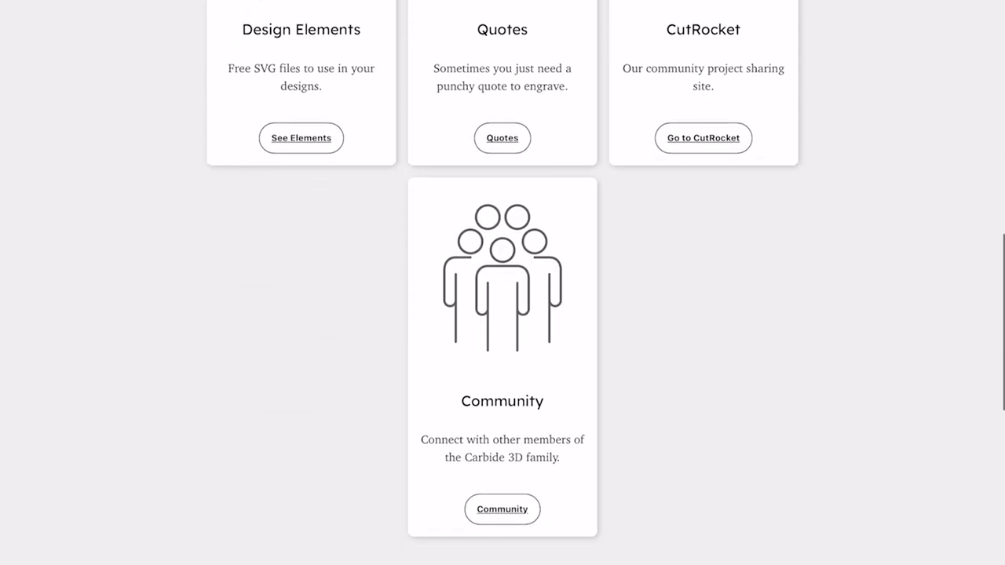
{"action": "scroll", "coordinate": [502, 283], "scroll_direction": "down", "scroll_amount": 6}
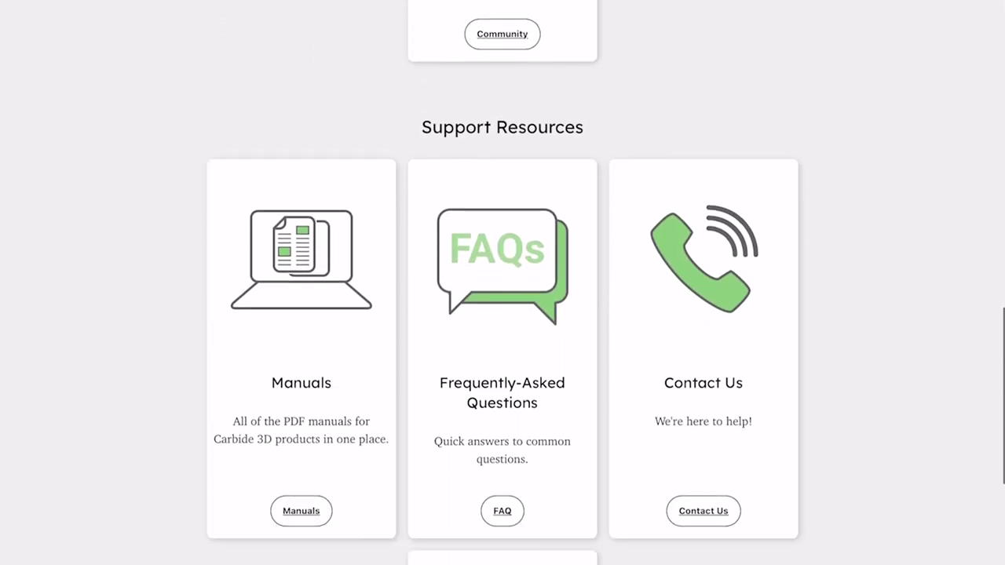
{"action": "scroll", "coordinate": [502, 282], "scroll_direction": "down", "scroll_amount": 4}
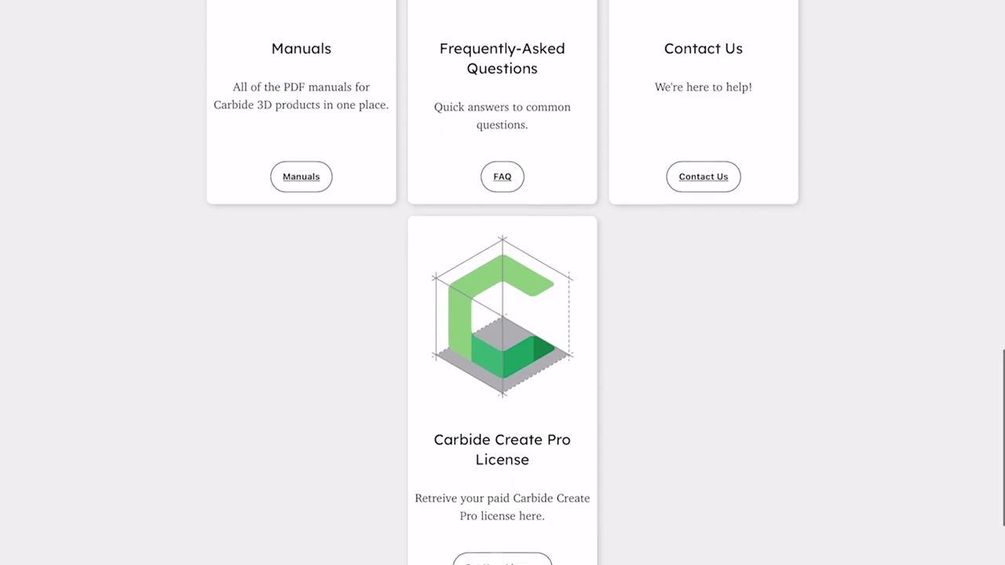
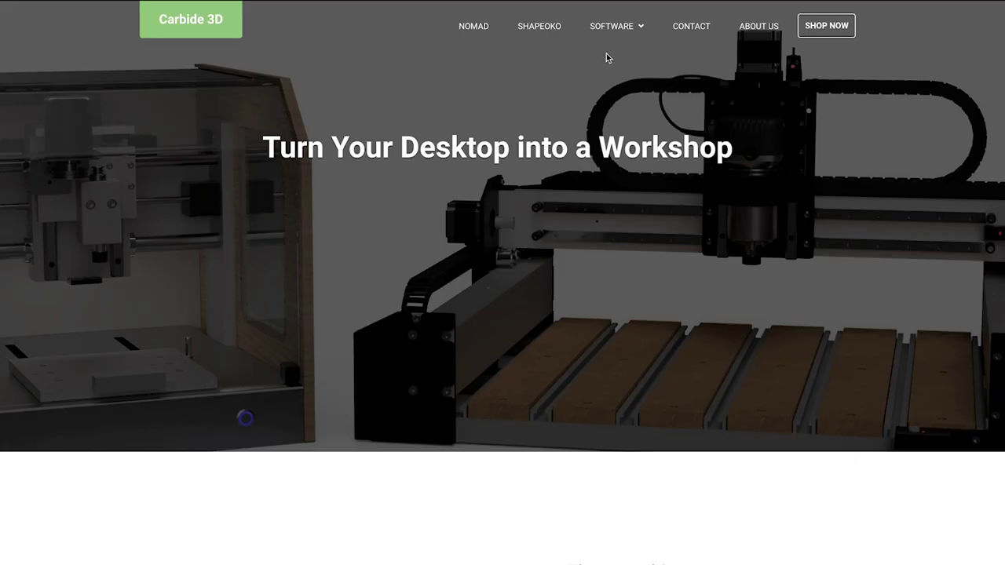
- Go to the Carbide Create download page from the SOFTWARE menu
{"action": "mouse_move", "coordinate": [612, 26]}
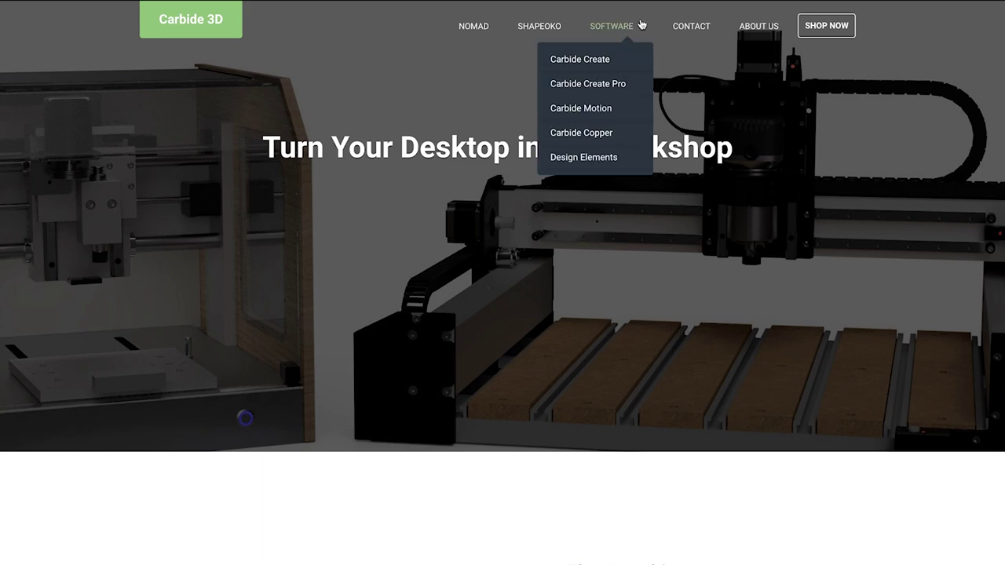
{"action": "left_click", "coordinate": [597, 68]}
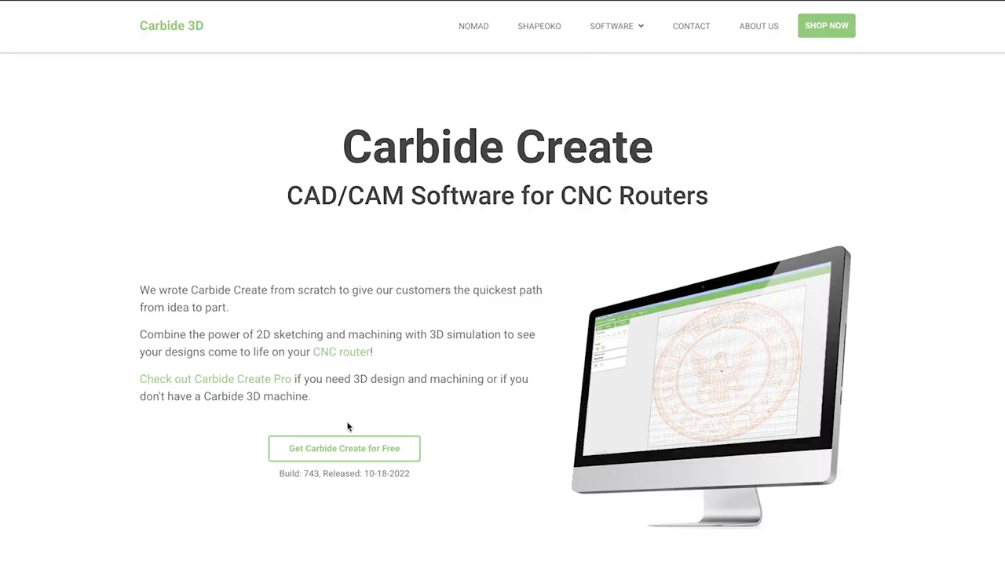
{"action": "left_click", "coordinate": [347, 450]}
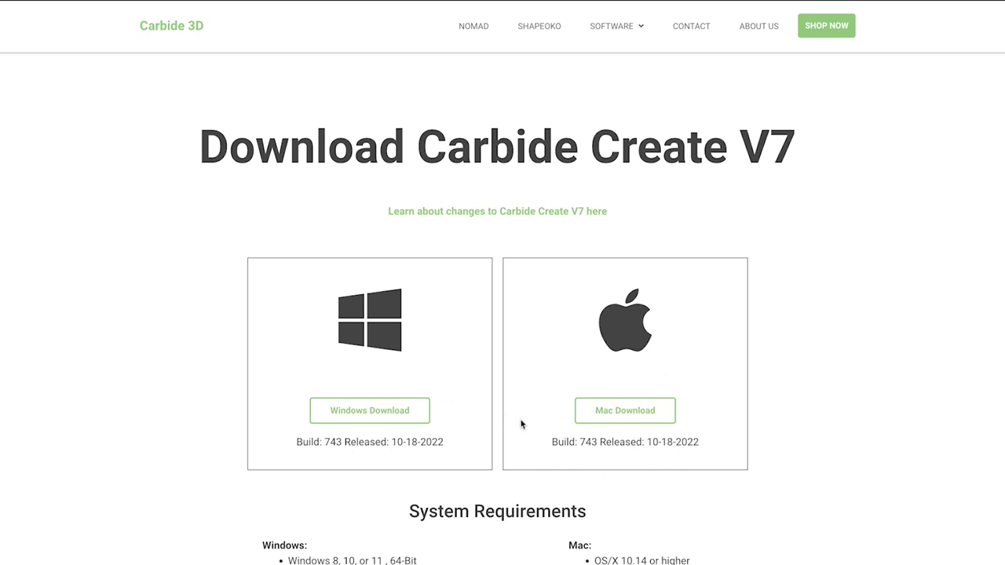
- Go to the Carbide Motion download page from the SOFTWARE menu
{"action": "mouse_move", "coordinate": [617, 39]}
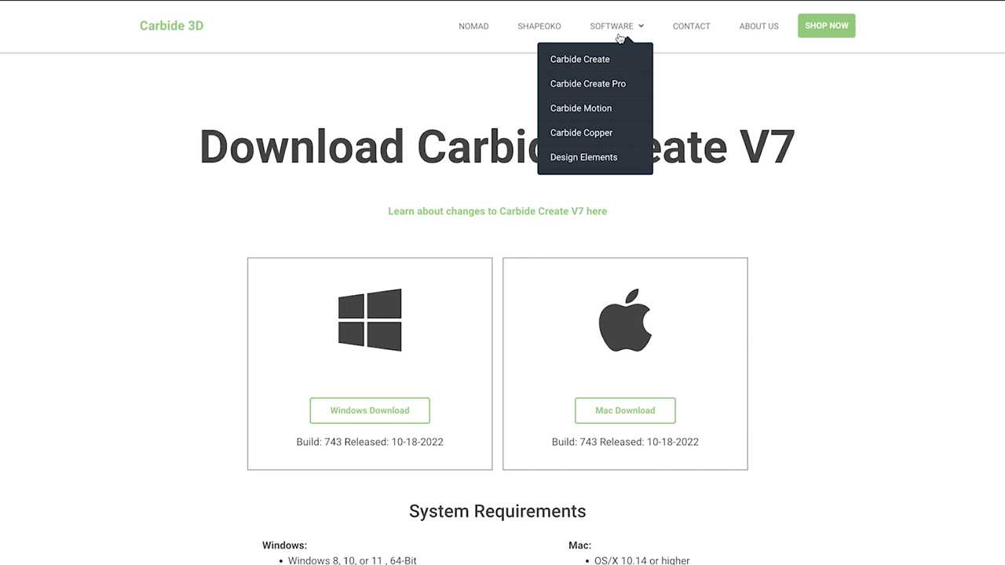
{"action": "left_click", "coordinate": [602, 108]}
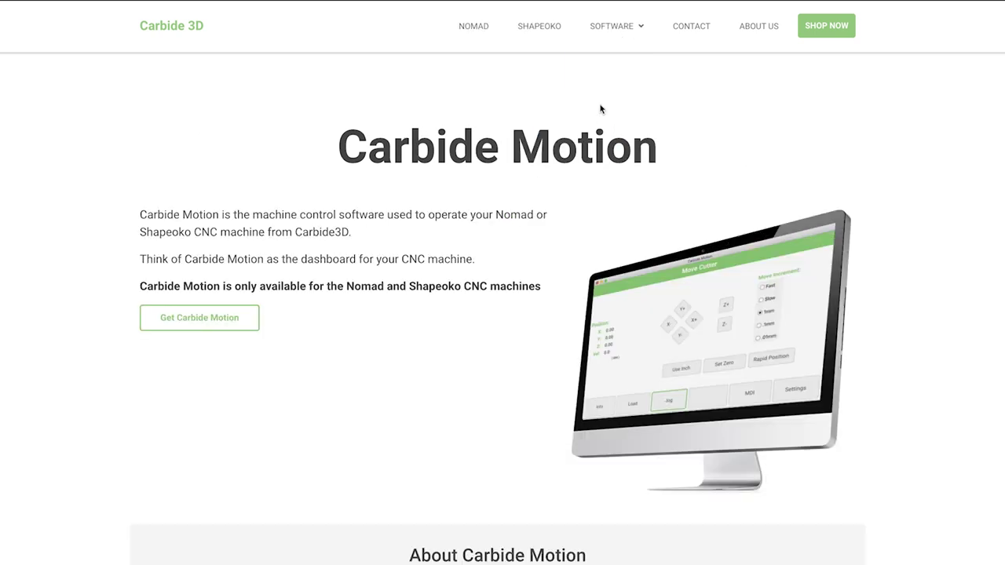
{"action": "left_click", "coordinate": [207, 321]}
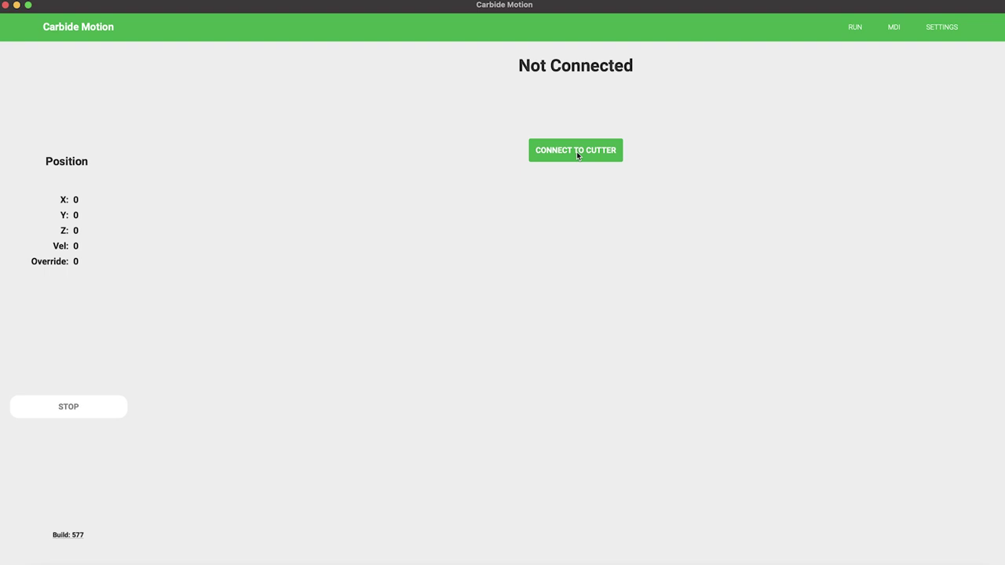
- Connect to the cutter and bring up the machine travel settings
{"action": "left_click", "coordinate": [576, 152]}
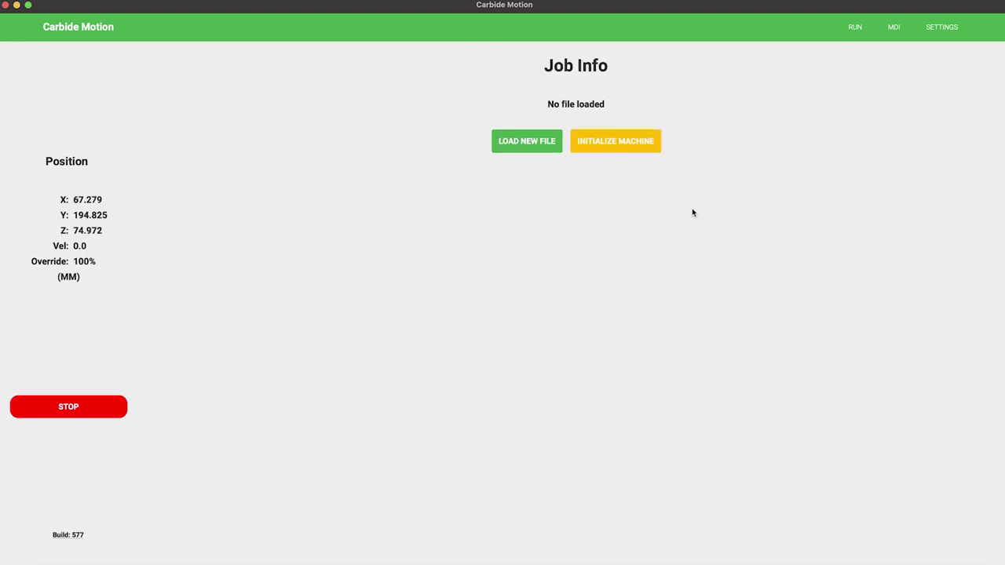
{"action": "left_click", "coordinate": [941, 27]}
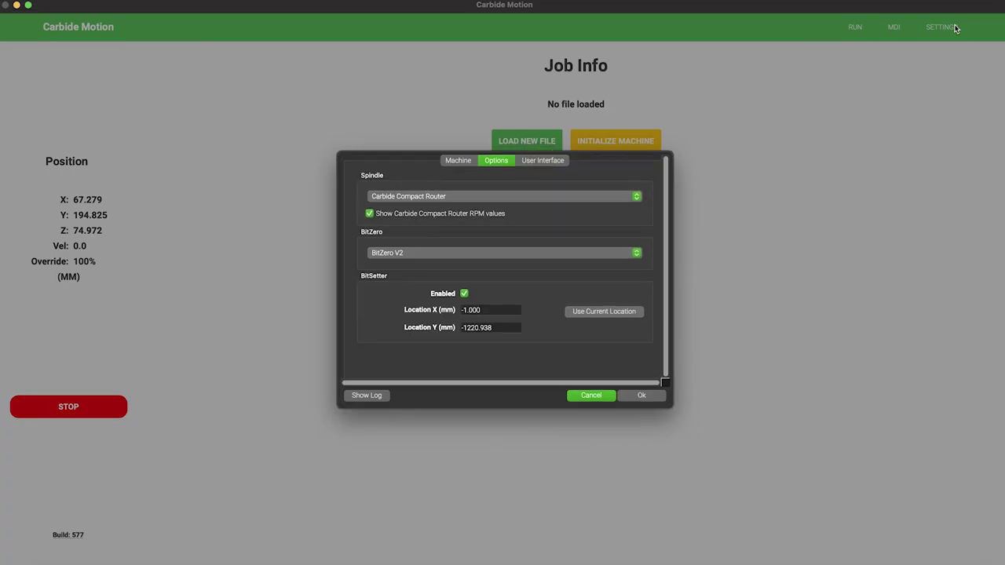
{"action": "left_click", "coordinate": [463, 167]}
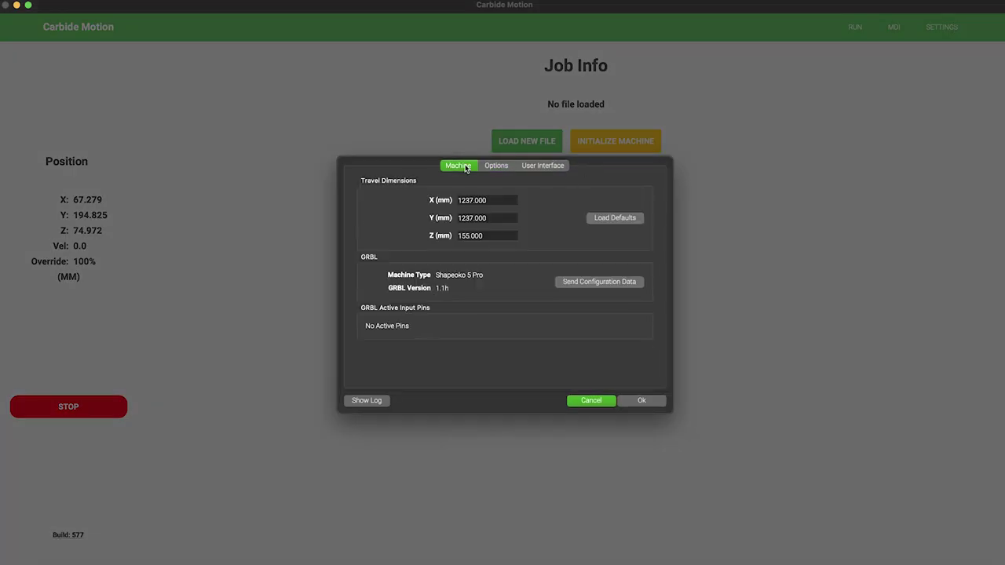
- Try the Shapeoko 5 Pro 2x2, then 4x2, travel defaults
{"action": "left_click", "coordinate": [612, 217]}
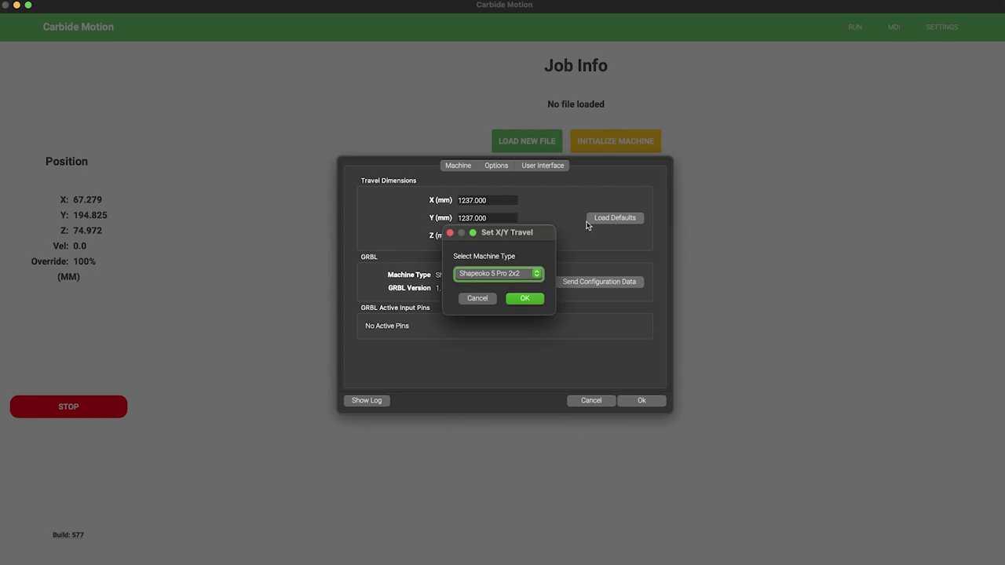
{"action": "left_click", "coordinate": [524, 299]}
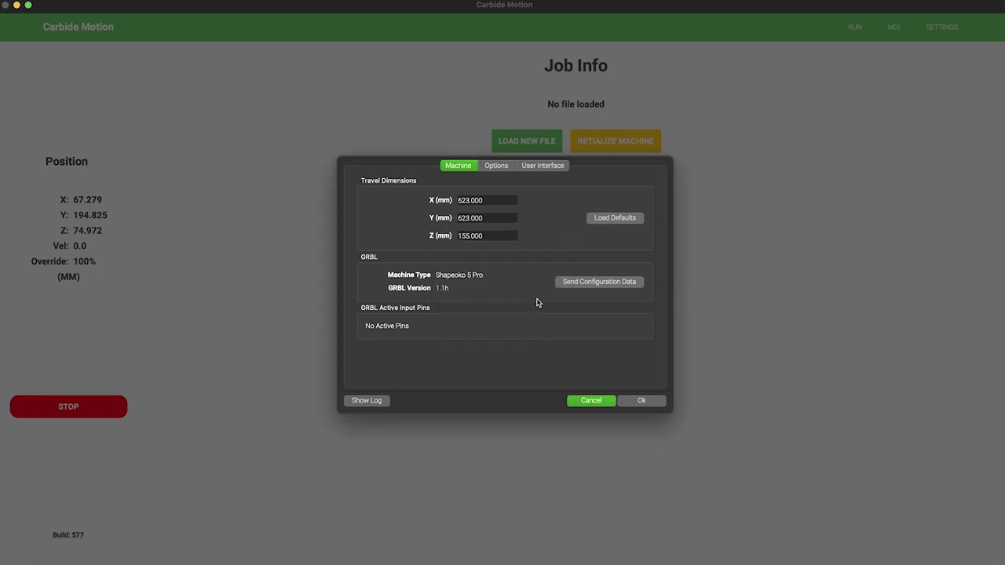
{"action": "left_click", "coordinate": [611, 218]}
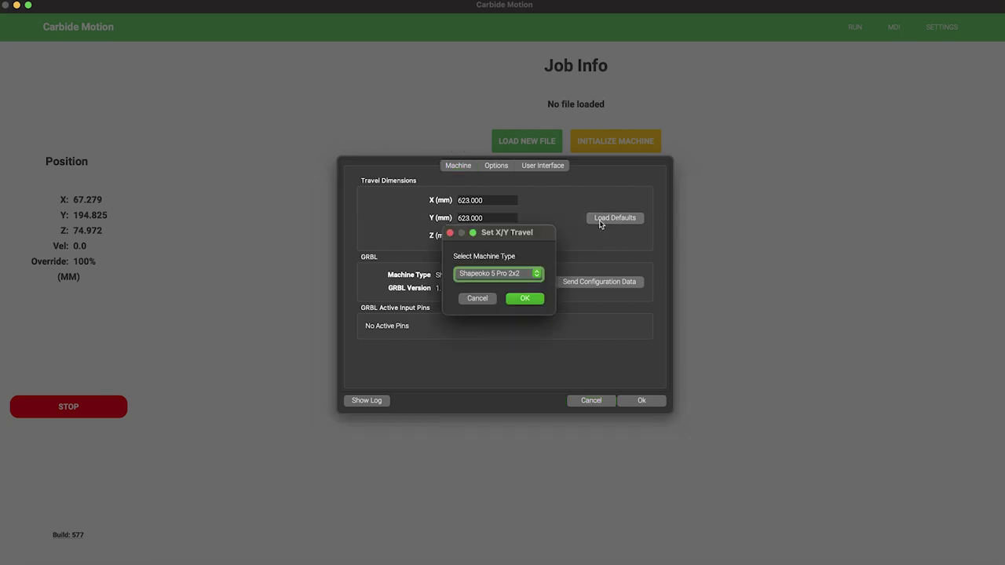
{"action": "left_click", "coordinate": [537, 275]}
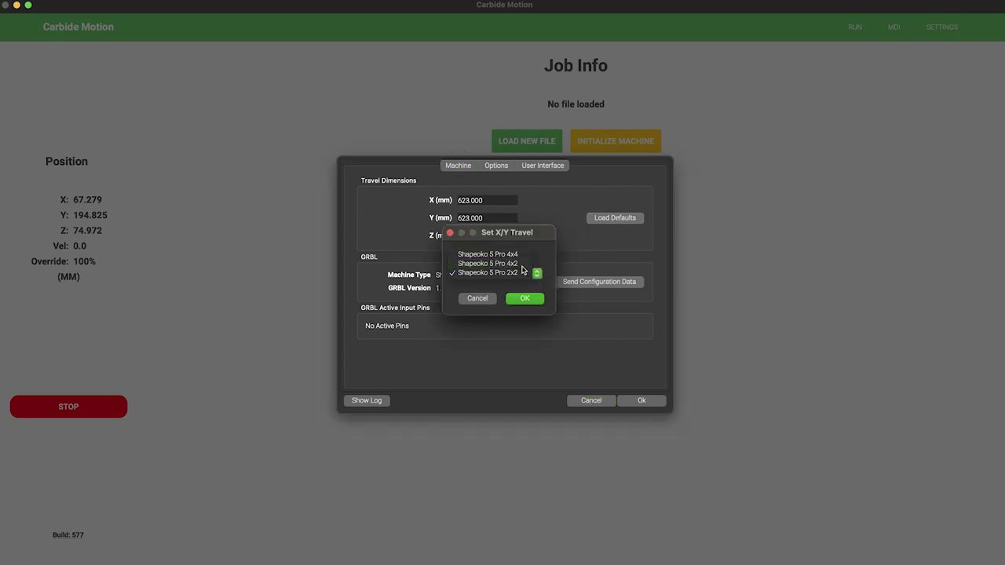
{"action": "left_click", "coordinate": [524, 264]}
{"action": "left_click", "coordinate": [526, 298]}
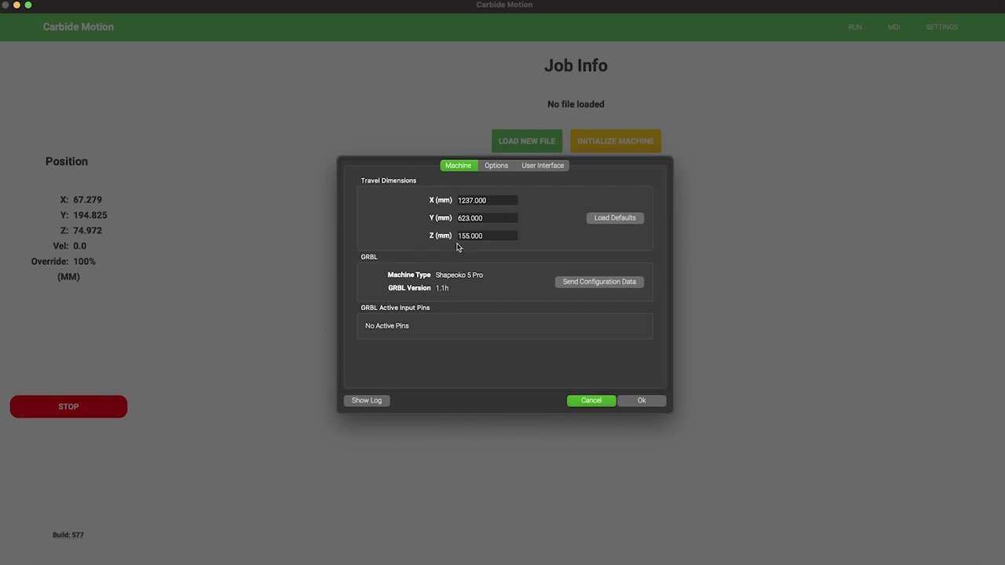
- Load the Shapeoko 5 Pro 4x4 defaults (1237 × 1237 × 155 mm) and send the configuration
{"action": "left_click", "coordinate": [612, 218]}
{"action": "left_click", "coordinate": [539, 277]}
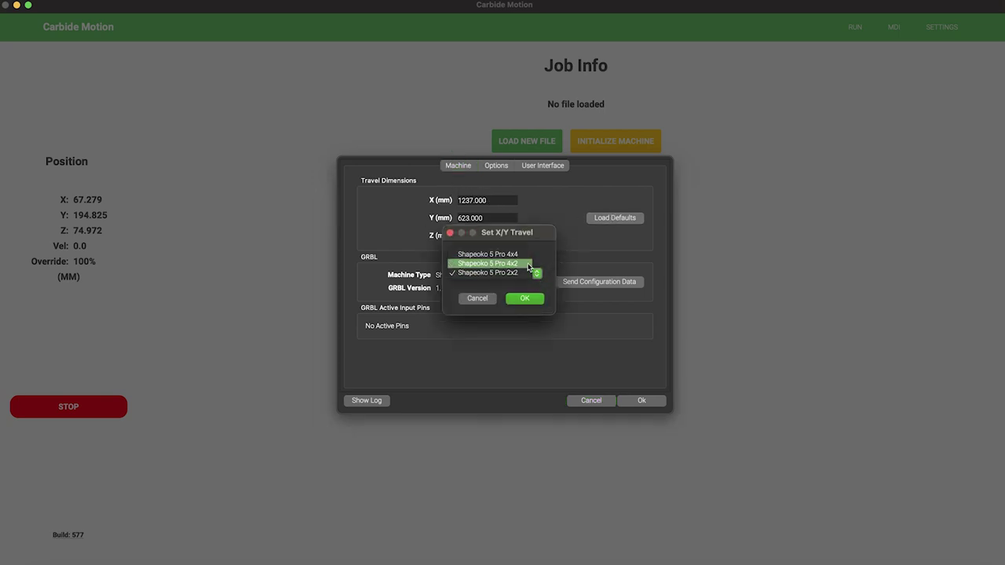
{"action": "left_click", "coordinate": [523, 260]}
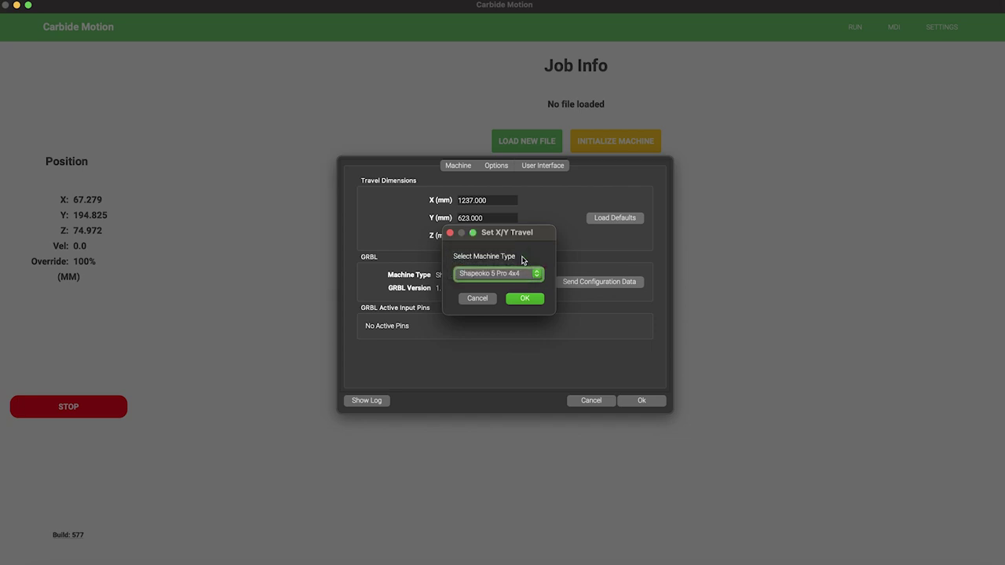
{"action": "left_click", "coordinate": [526, 299]}
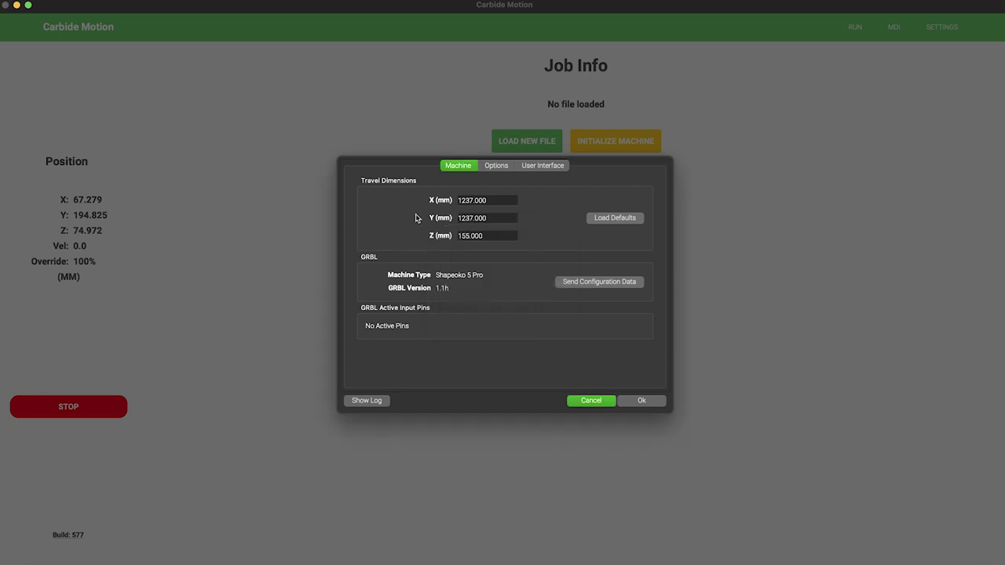
{"action": "left_click", "coordinate": [588, 284]}
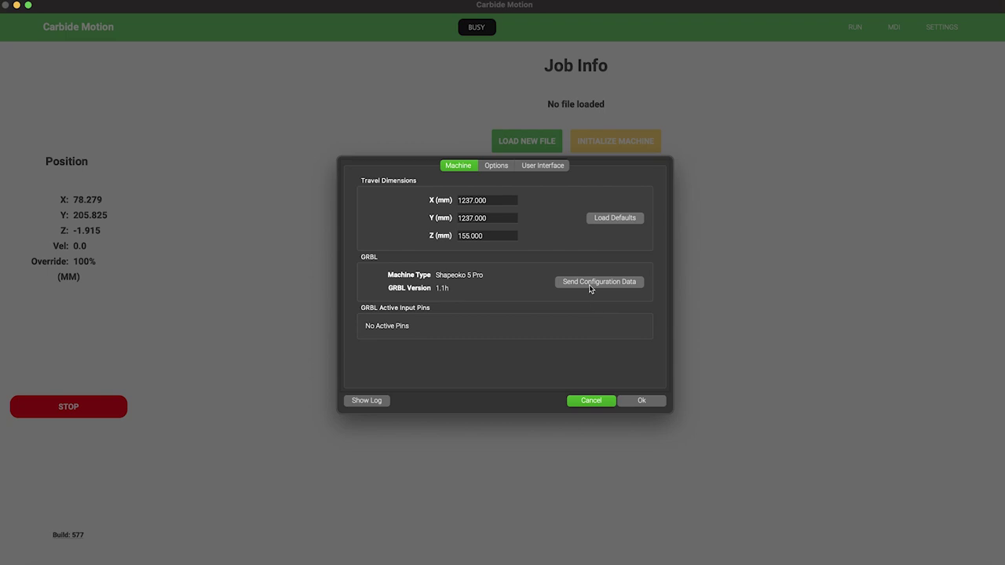
- Send the configuration to the controller and home the machine with Initialize Machine
{"action": "left_click", "coordinate": [589, 286]}
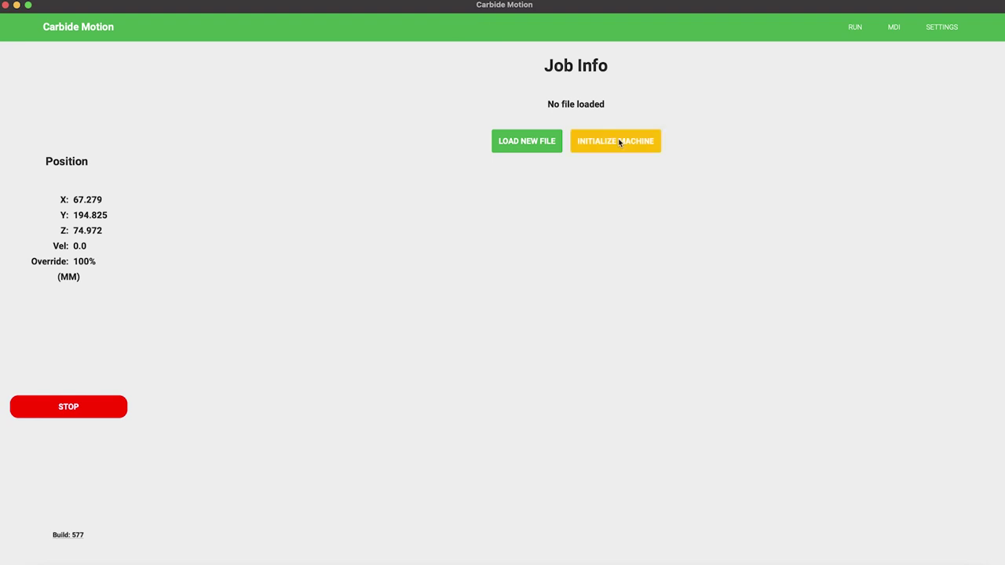
{"action": "left_click", "coordinate": [618, 138]}
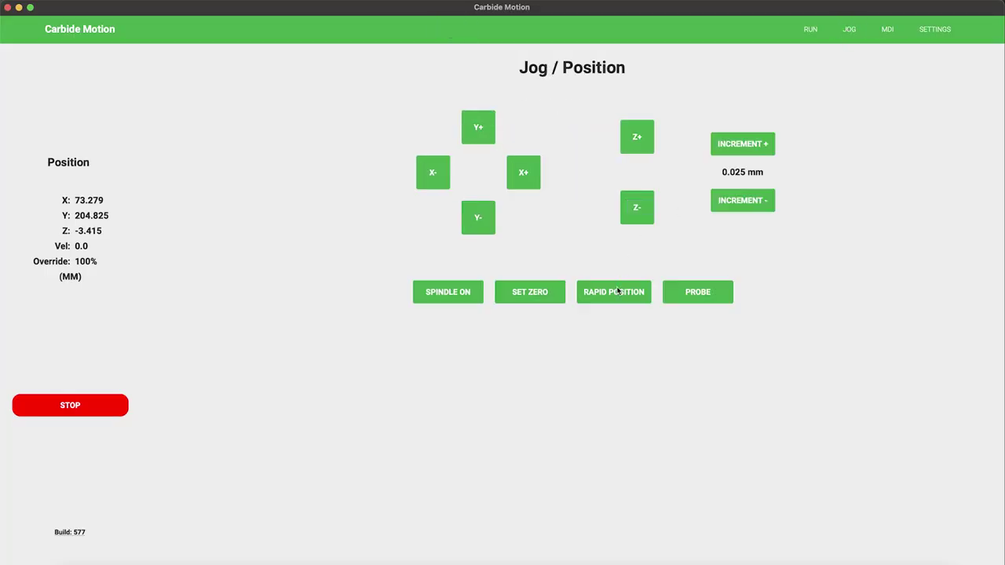
- Rapid-move the machine to the front-right (SE) corner
{"action": "left_click", "coordinate": [618, 291]}
{"action": "left_click", "coordinate": [587, 366]}
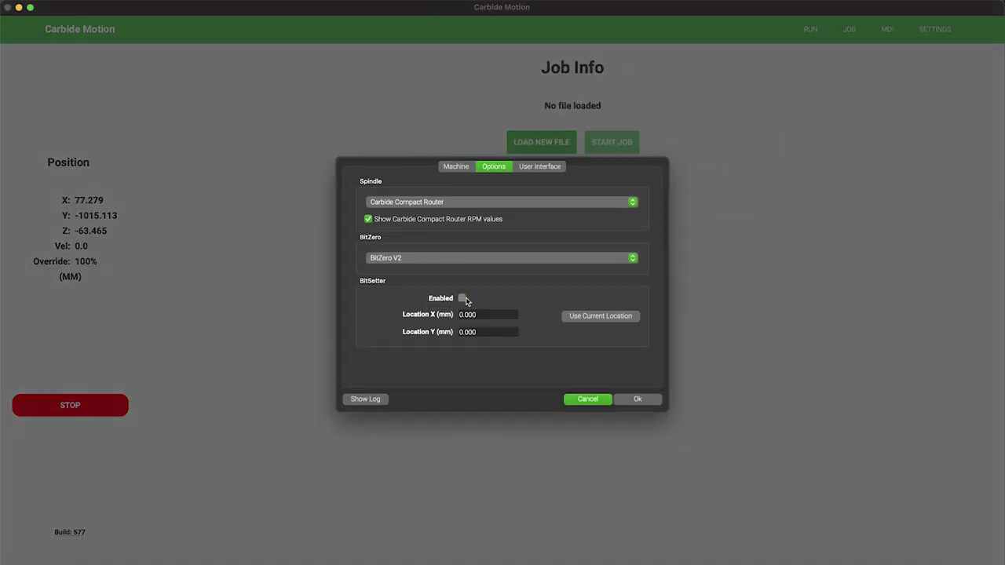
- Set the BitSetter to the current location (X -1.000, Y -1220.938), save, and re-initialize
{"action": "left_click", "coordinate": [598, 316]}
{"action": "left_click", "coordinate": [637, 399]}
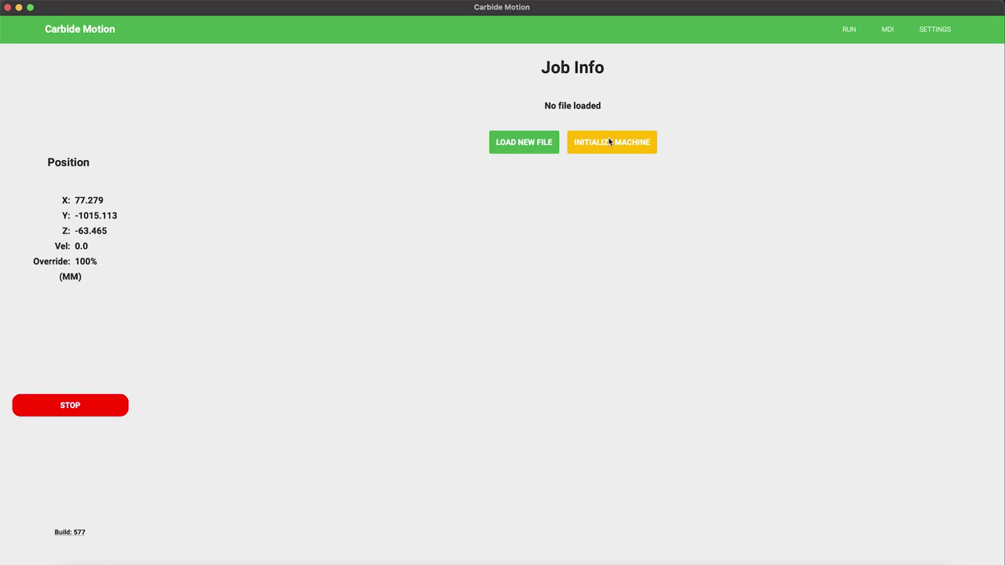
{"action": "left_click", "coordinate": [607, 142]}
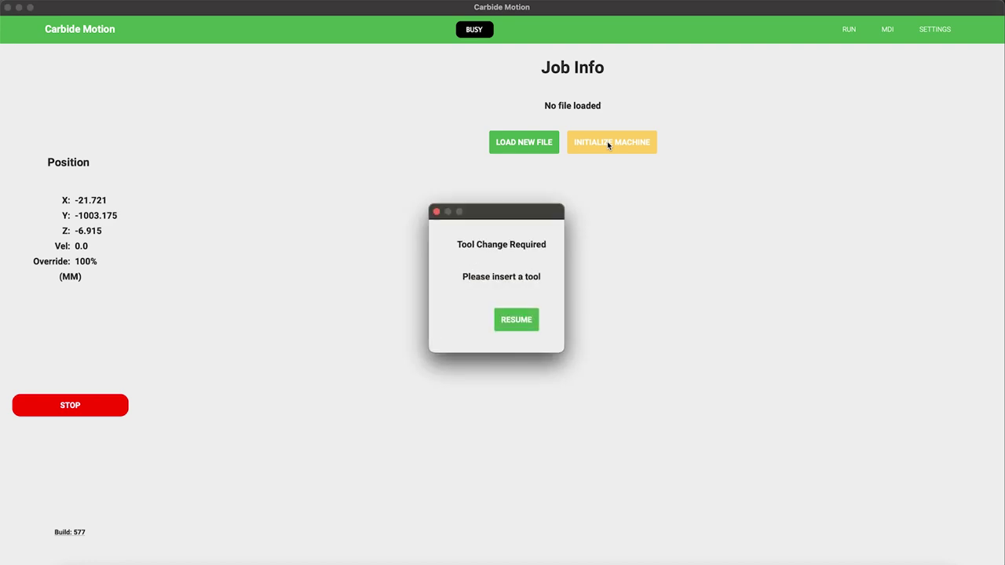
- Resume after the tool change and continue to jogging without measuring the tool
{"action": "left_click", "coordinate": [508, 329]}
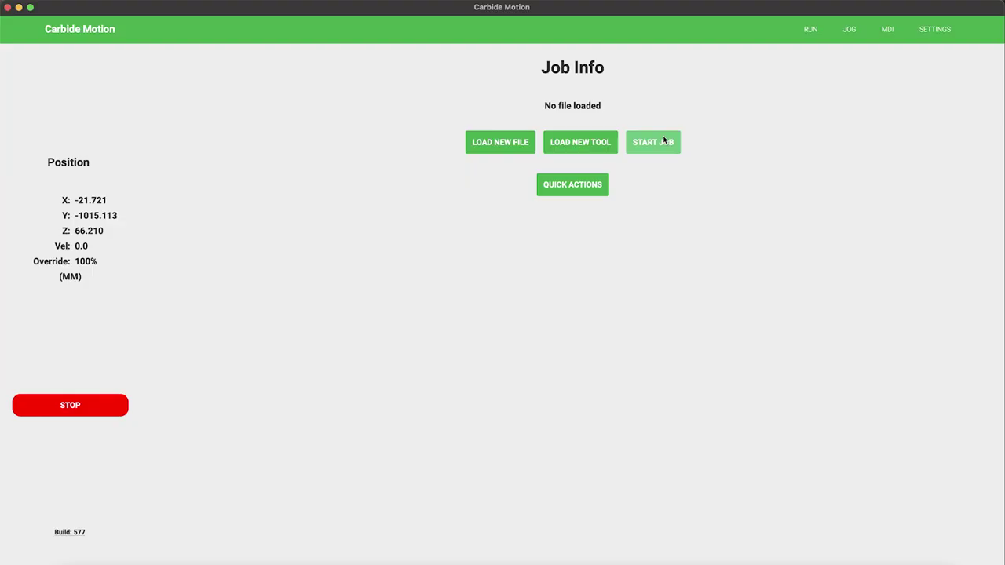
{"action": "left_click", "coordinate": [847, 32]}
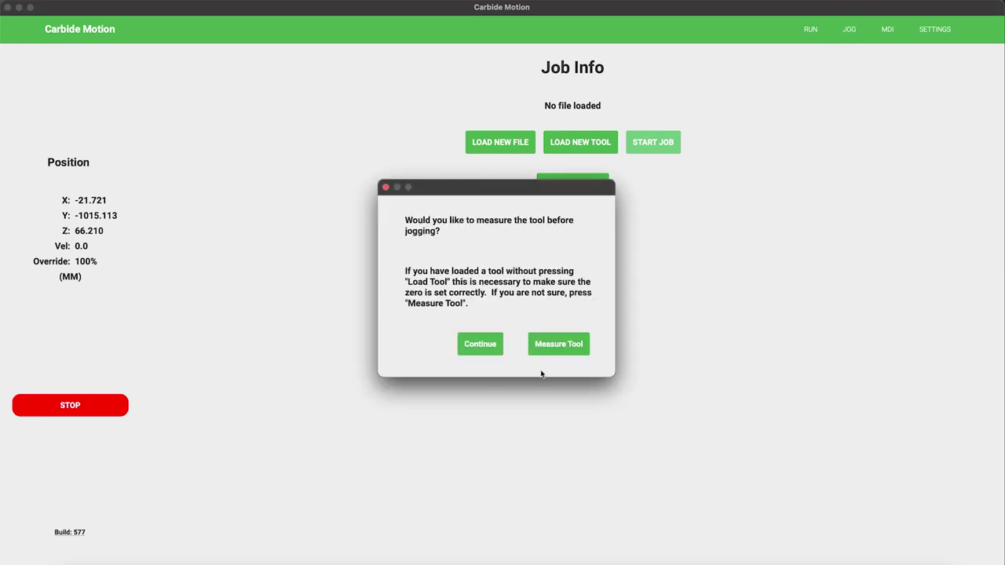
{"action": "left_click", "coordinate": [471, 348]}
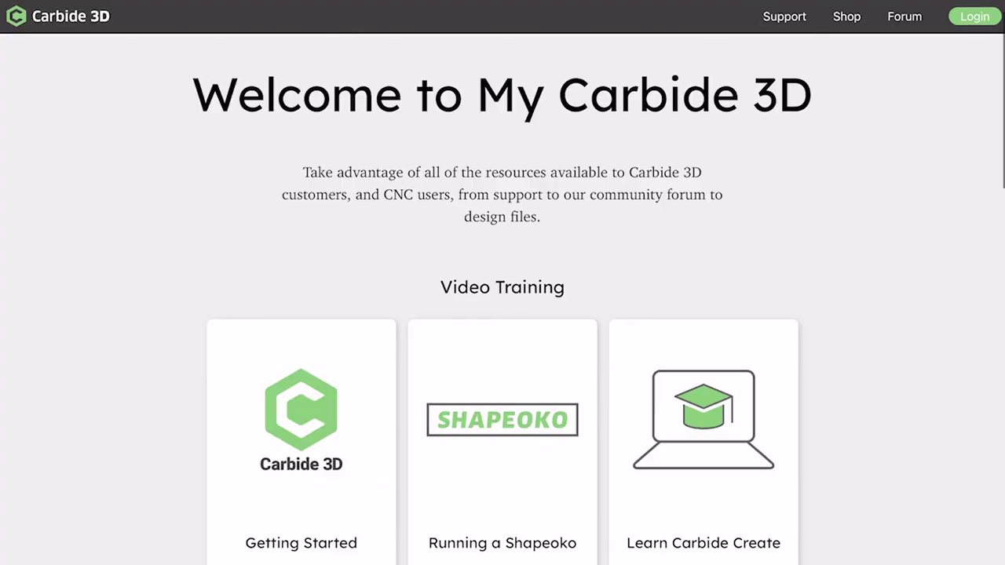
- Scroll down through the My Carbide 3D training and support resources
{"action": "scroll", "coordinate": [503, 282], "scroll_direction": "down", "scroll_amount": 6}
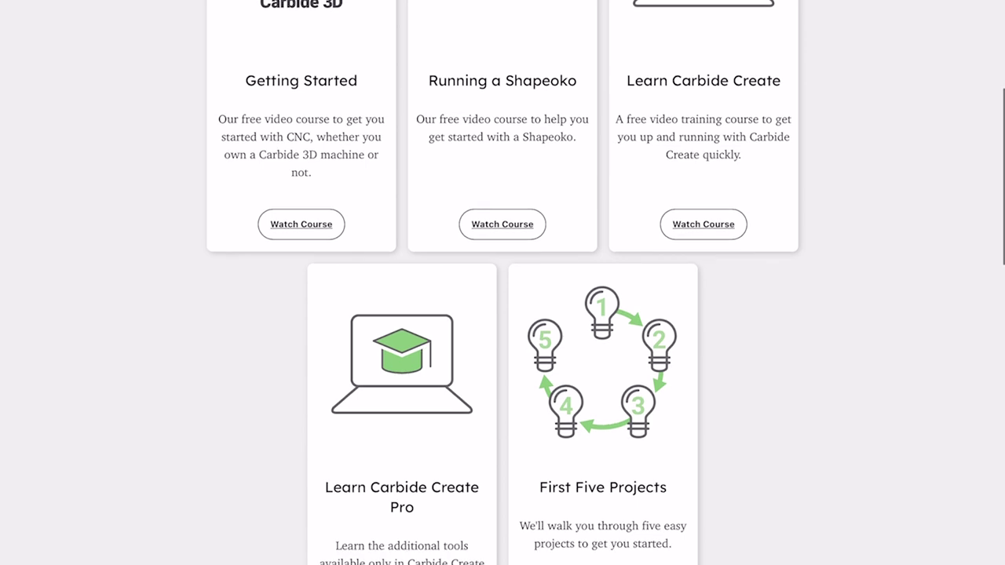
{"action": "scroll", "coordinate": [502, 283], "scroll_direction": "down", "scroll_amount": 5}
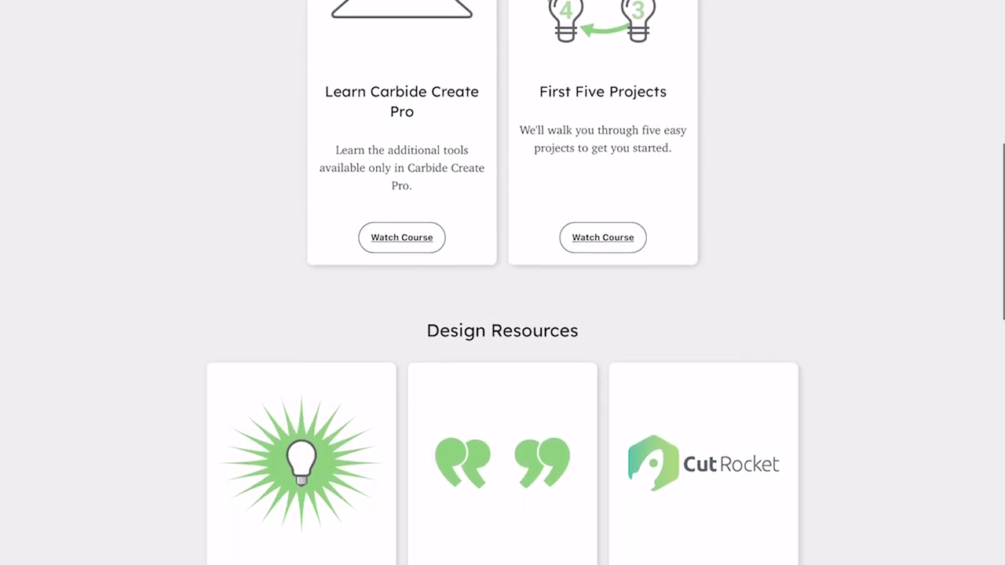
{"action": "scroll", "coordinate": [502, 282], "scroll_direction": "down", "scroll_amount": 7}
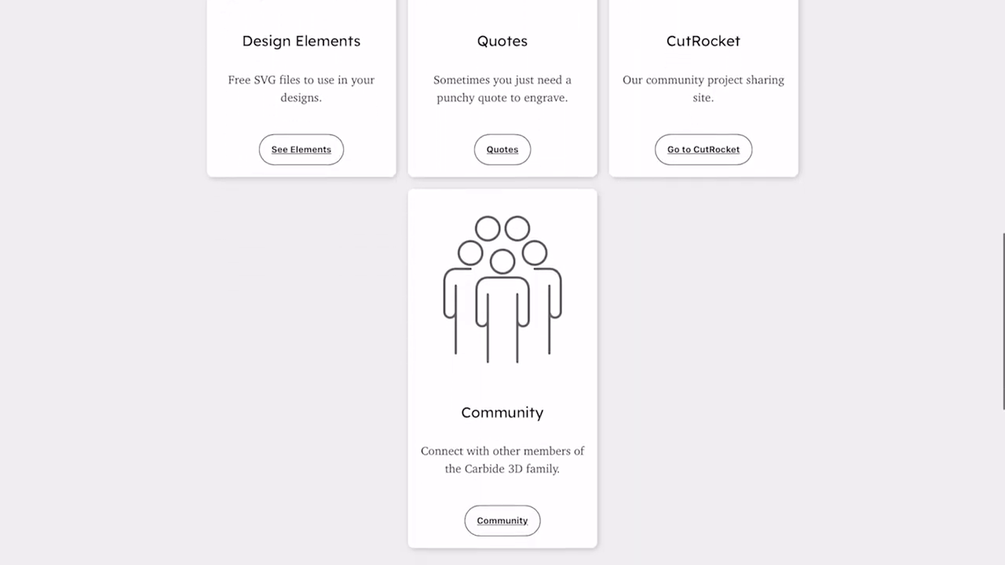
{"action": "scroll", "coordinate": [503, 283], "scroll_direction": "down", "scroll_amount": 5}
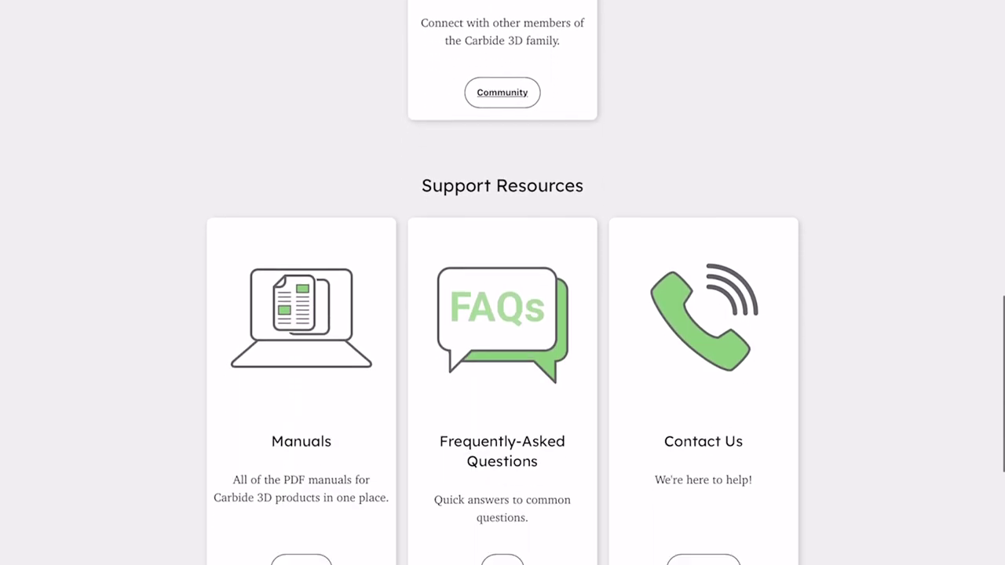
{"action": "scroll", "coordinate": [502, 283], "scroll_direction": "down", "scroll_amount": 5}
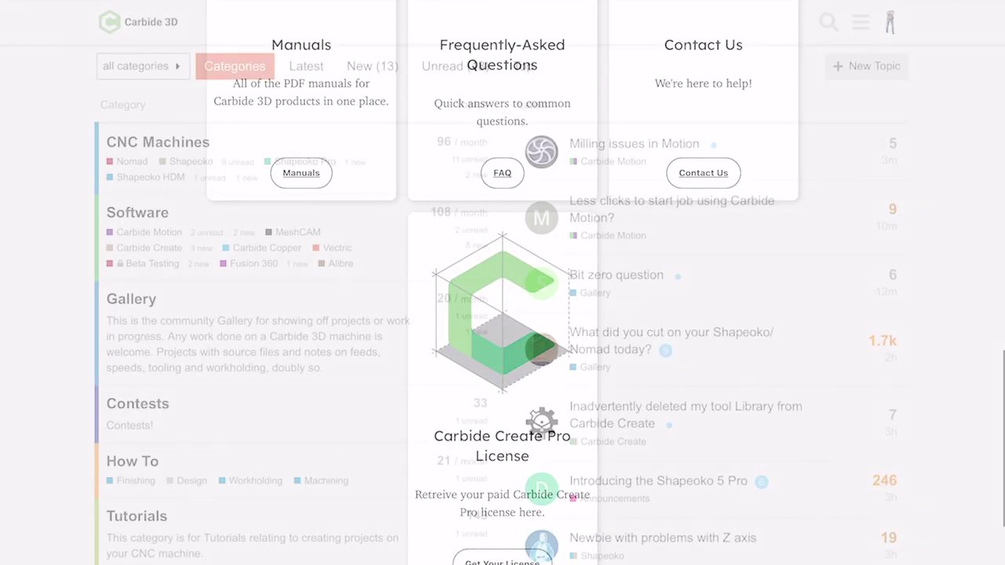
{"action": "scroll", "coordinate": [502, 283], "scroll_direction": "down", "scroll_amount": 5}
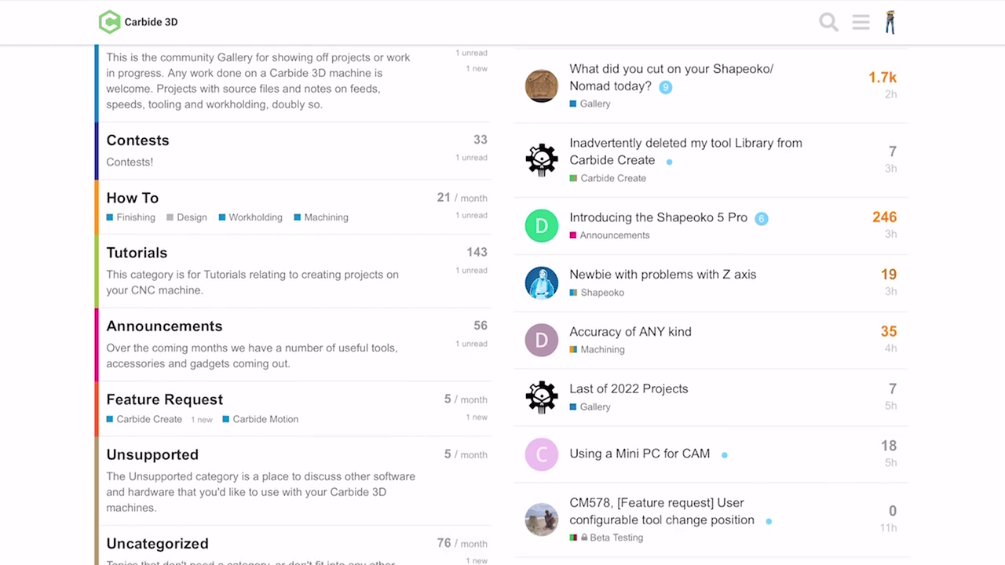
{"action": "scroll", "coordinate": [502, 283], "scroll_direction": "down", "scroll_amount": 3}
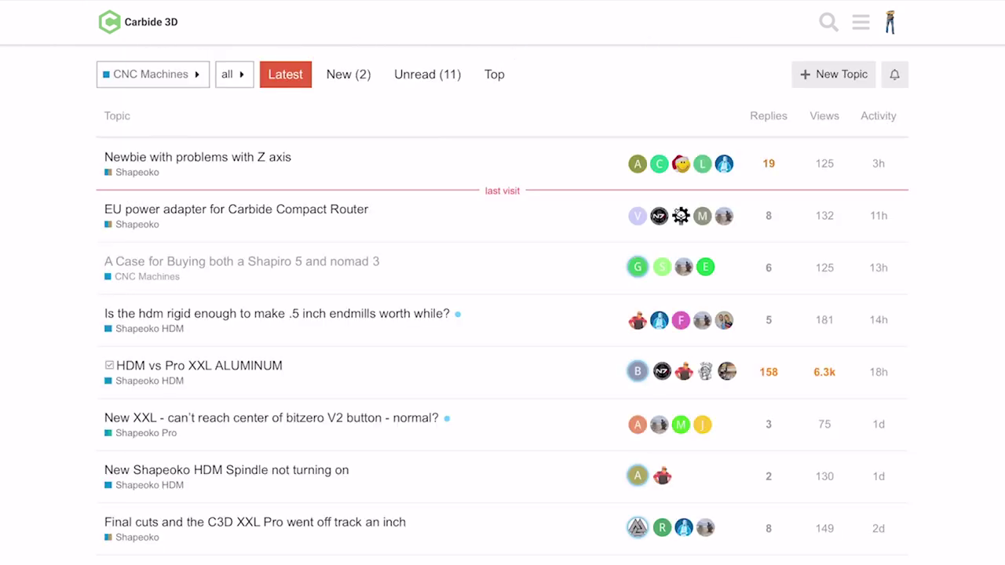
{"action": "scroll", "coordinate": [503, 304], "scroll_direction": "down", "scroll_amount": 3}
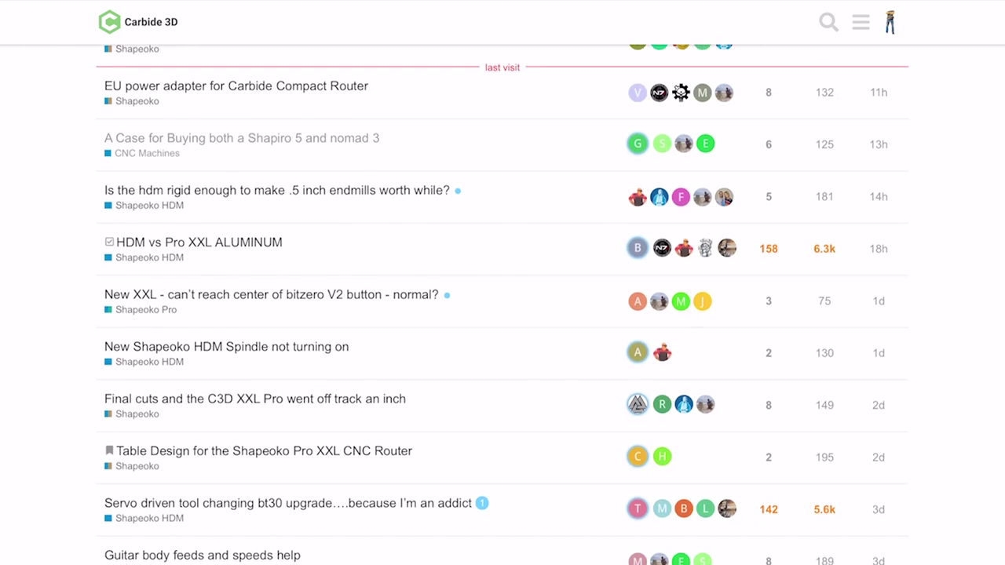
{"action": "scroll", "coordinate": [503, 305], "scroll_direction": "down", "scroll_amount": 4}
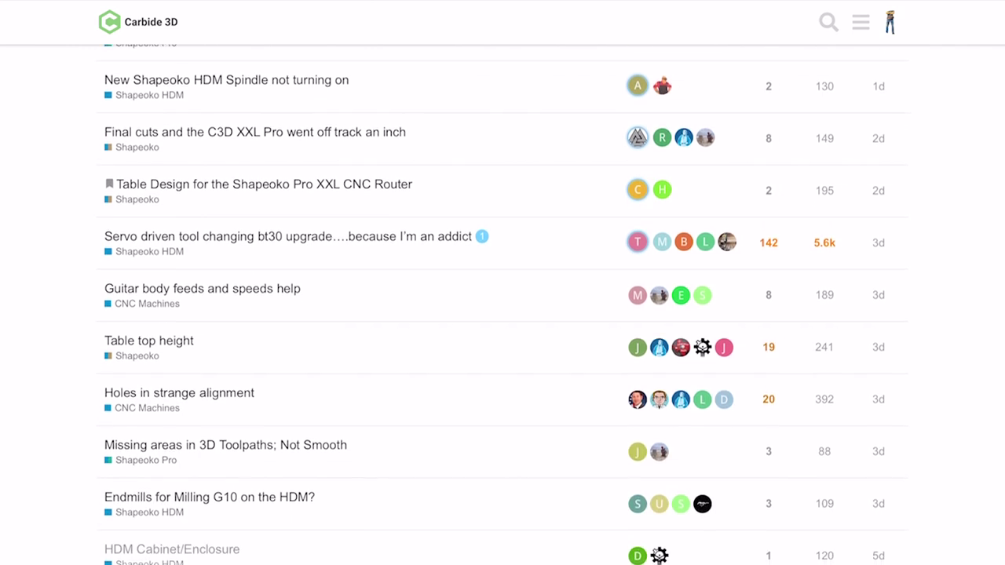
{"action": "scroll", "coordinate": [503, 305], "scroll_direction": "down", "scroll_amount": 5}
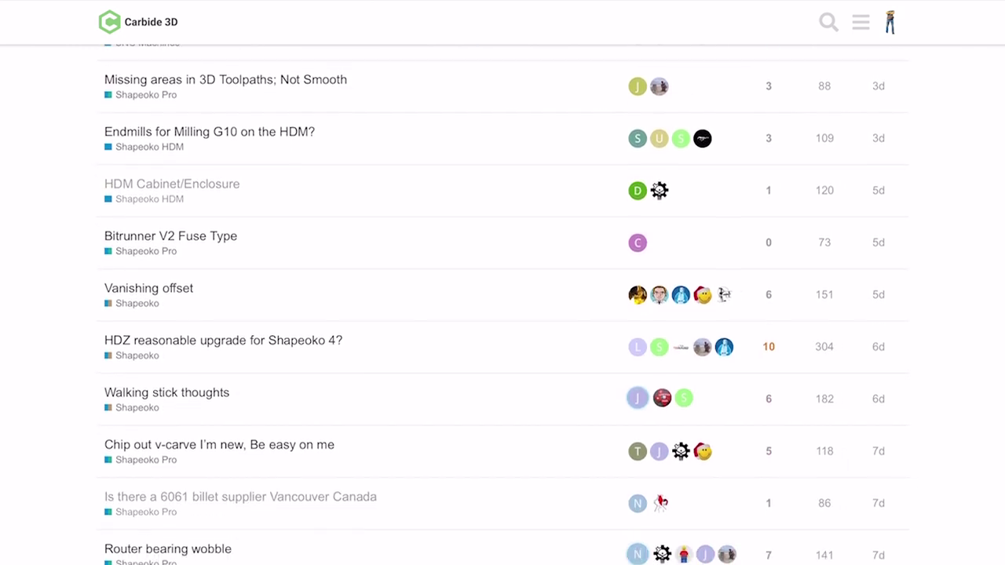